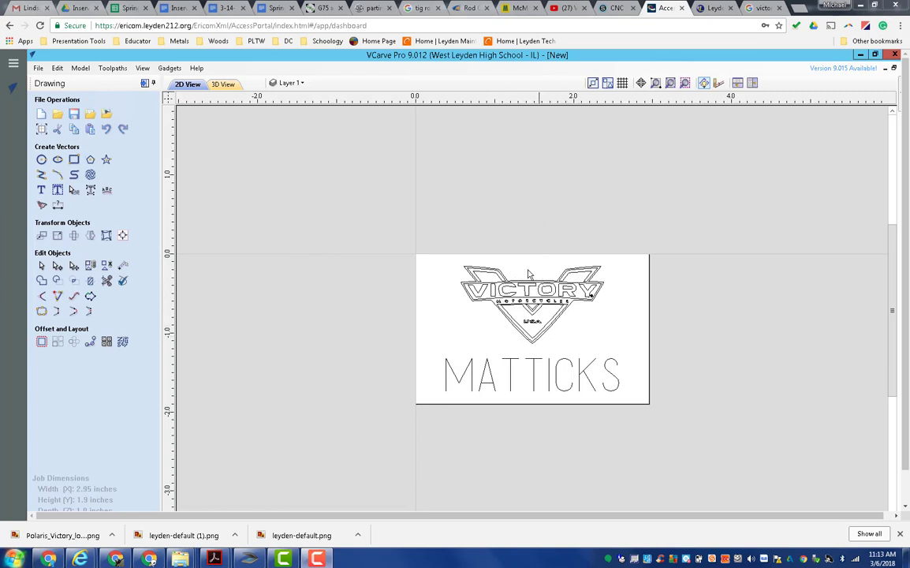
Step: Switch to the Google image results for the Victory Motorcycles logo and examine the available logo images
{"action": "left_click", "coordinate": [759, 9]}
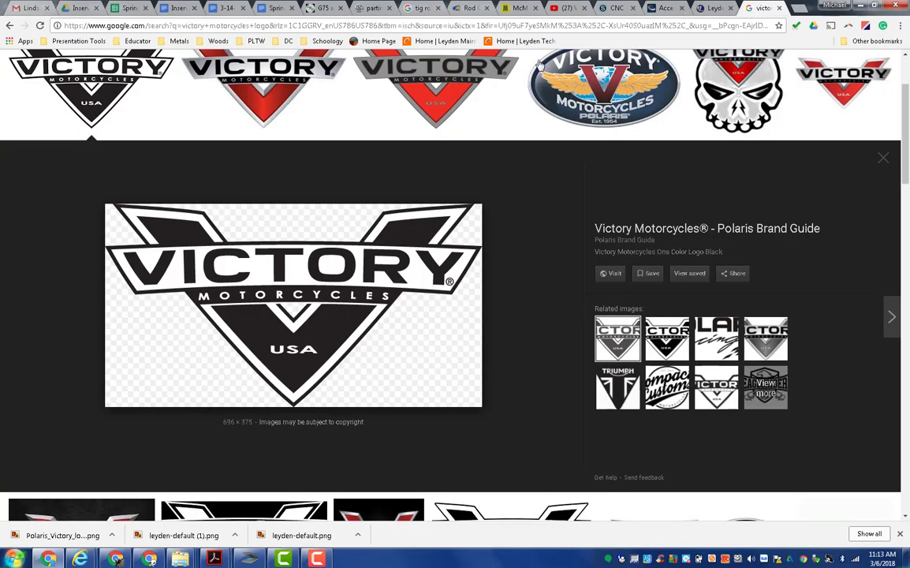
{"action": "scroll", "coordinate": [392, 279], "scroll_direction": "up", "scroll_amount": 3}
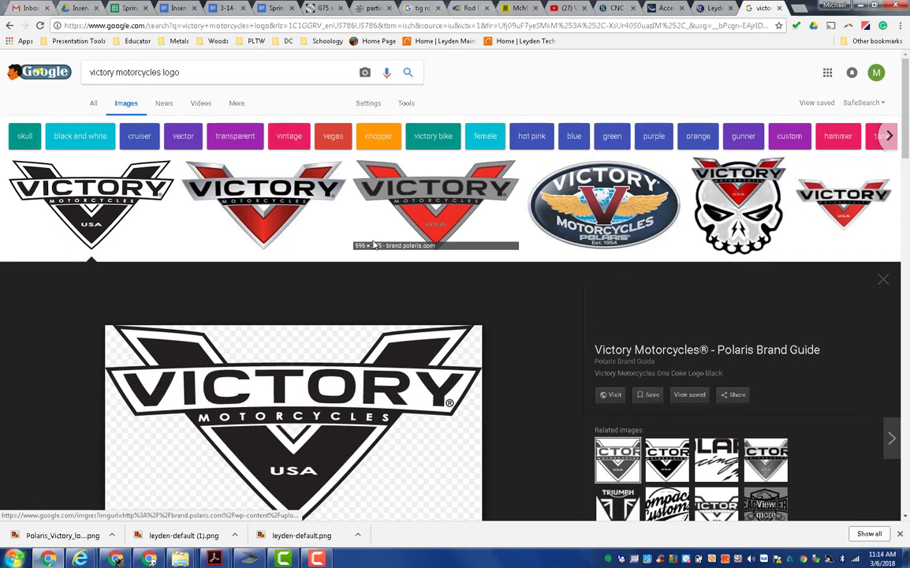
{"action": "scroll", "coordinate": [454, 322], "scroll_direction": "down", "scroll_amount": 1}
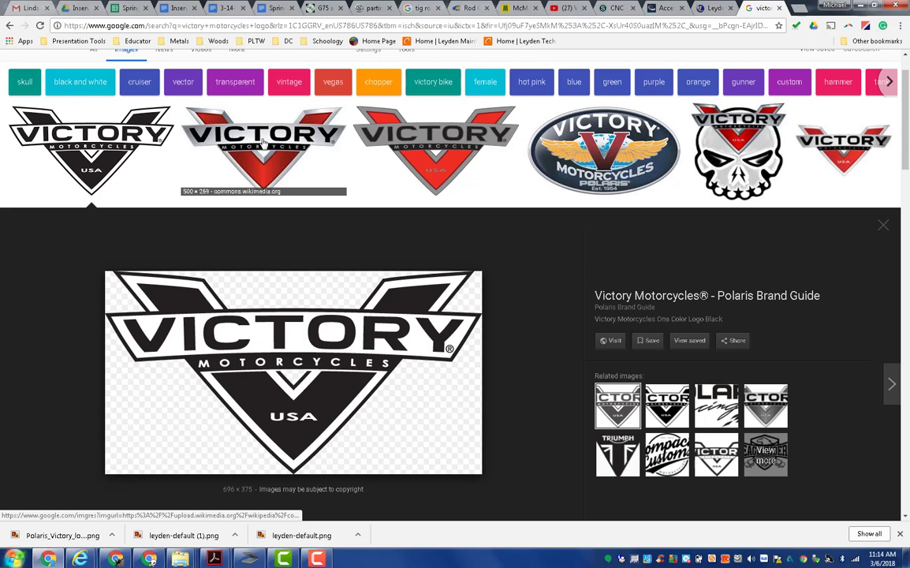
{"action": "scroll", "coordinate": [263, 139], "scroll_direction": "down", "scroll_amount": 5}
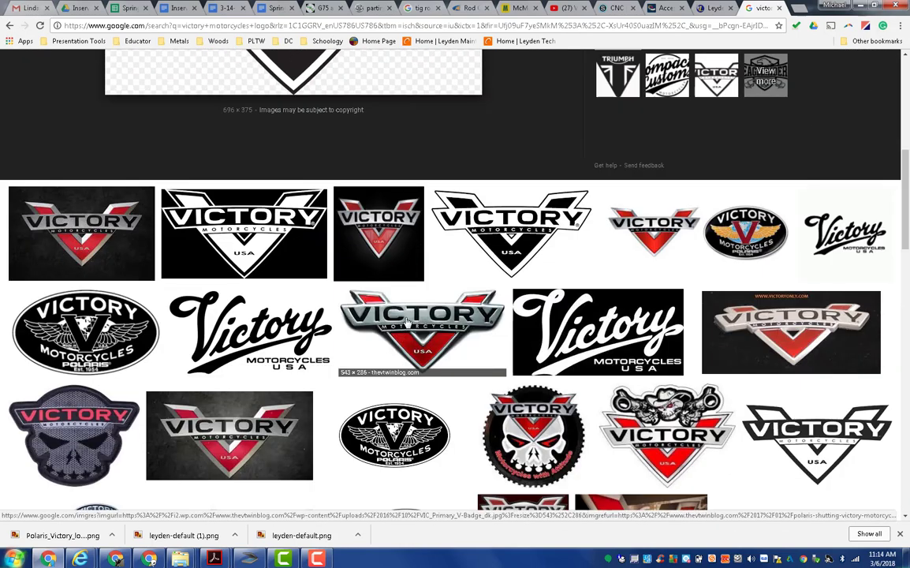
{"action": "scroll", "coordinate": [466, 215], "scroll_direction": "up", "scroll_amount": 2}
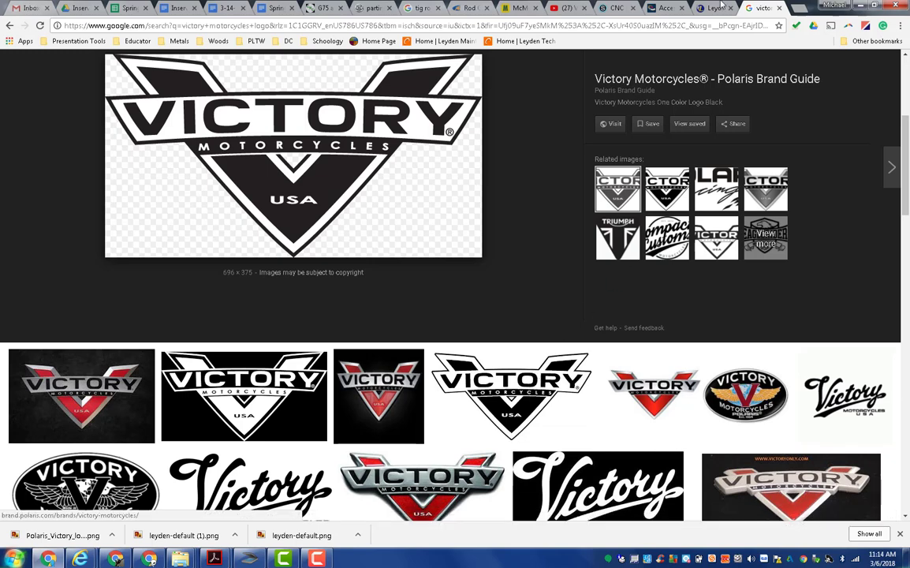
Step: Switch back to VCarve Pro, show the toolpath controls and close the Preview Toolpaths form
{"action": "left_click", "coordinate": [660, 8]}
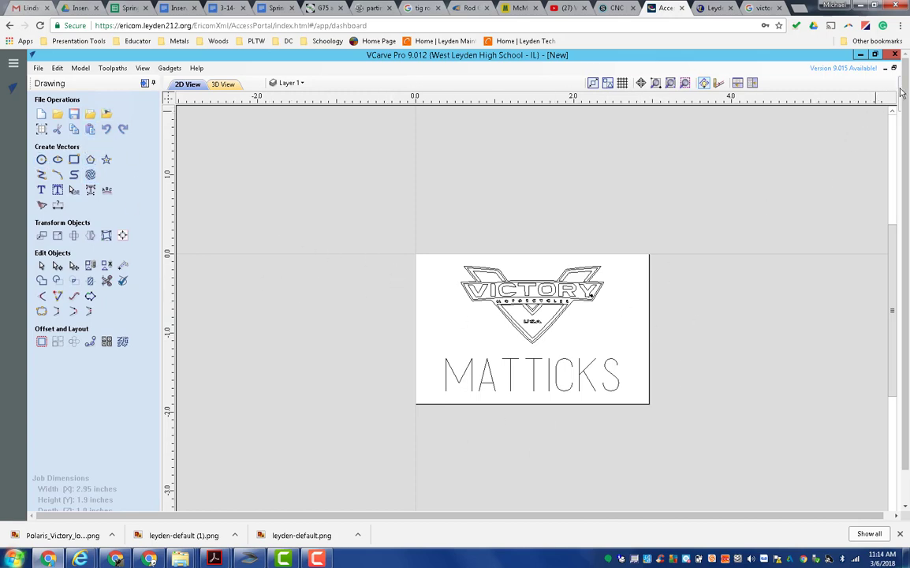
{"action": "mouse_move", "coordinate": [902, 93]}
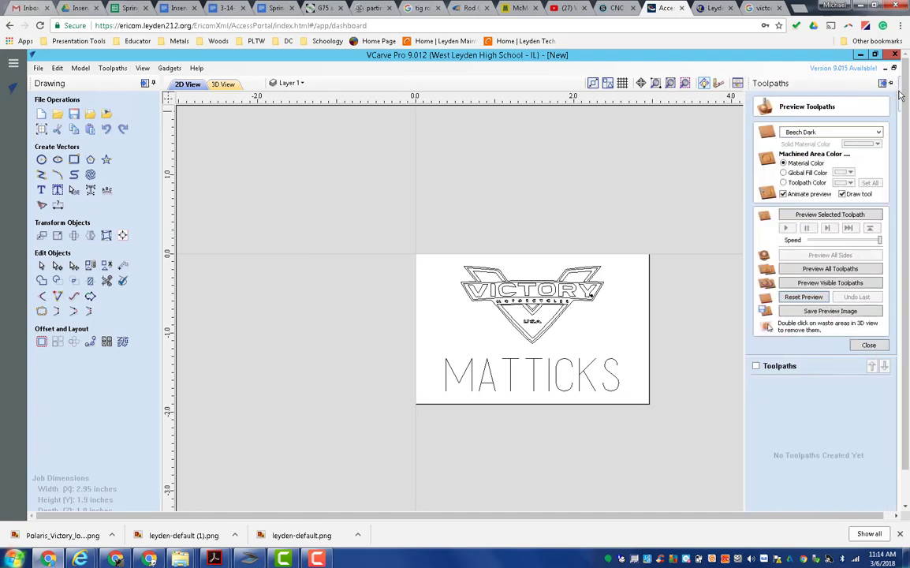
{"action": "left_click_drag", "start_coordinate": [792, 9], "coordinate": [223, 1]}
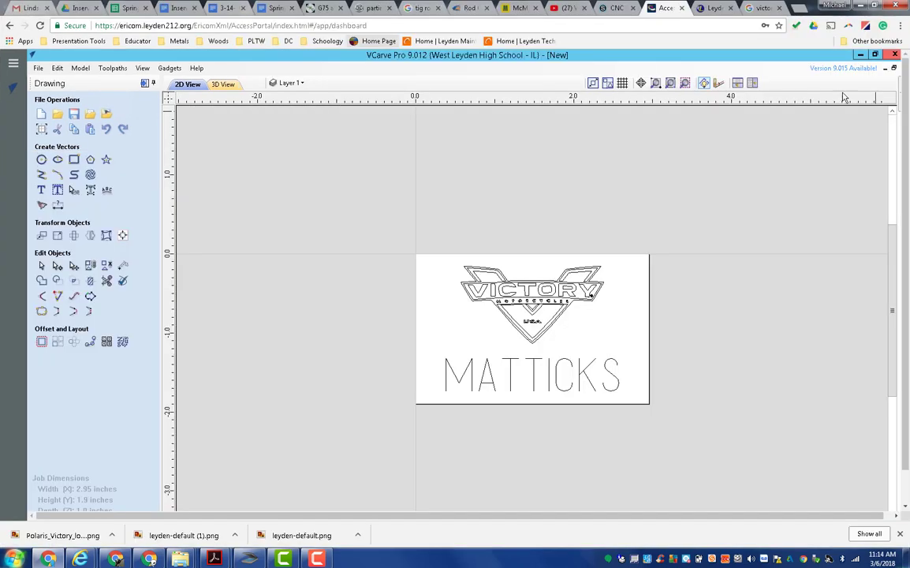
{"action": "left_click", "coordinate": [903, 93]}
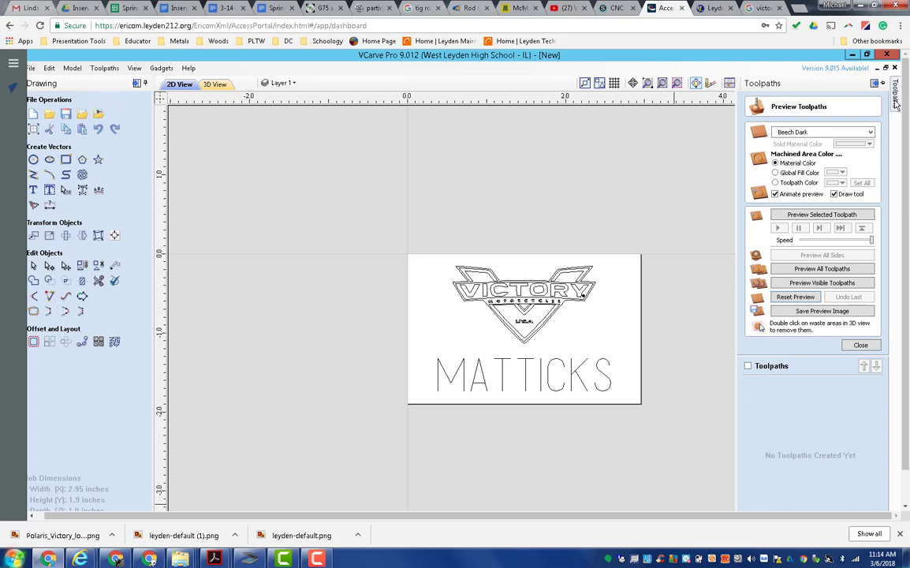
{"action": "left_click", "coordinate": [859, 346]}
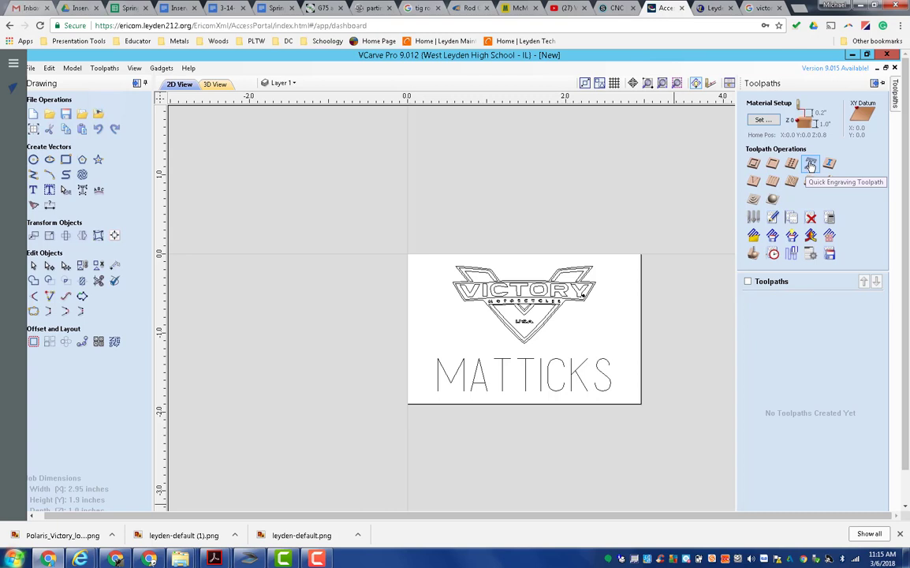
Step: Start a Quick Engraving toolpath and choose the V-Bit (60 deg 0.25 inches) from the tool database
{"action": "left_click", "coordinate": [810, 164]}
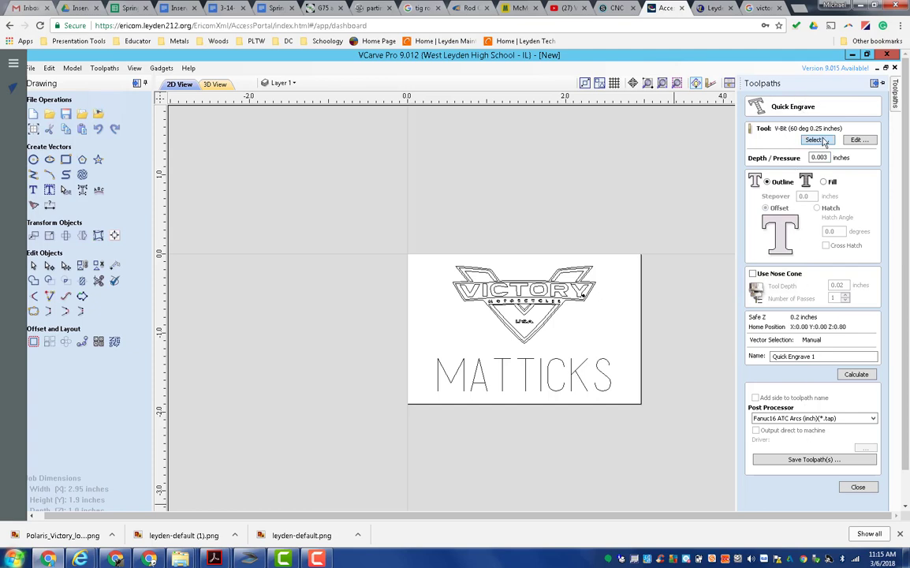
{"action": "left_click", "coordinate": [815, 139]}
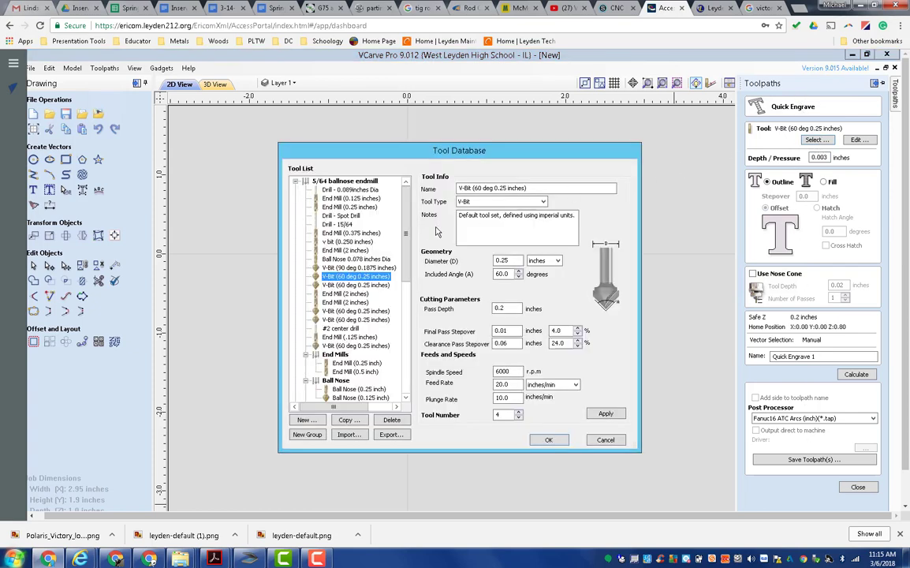
{"action": "scroll", "coordinate": [410, 236], "scroll_direction": "down", "scroll_amount": 5}
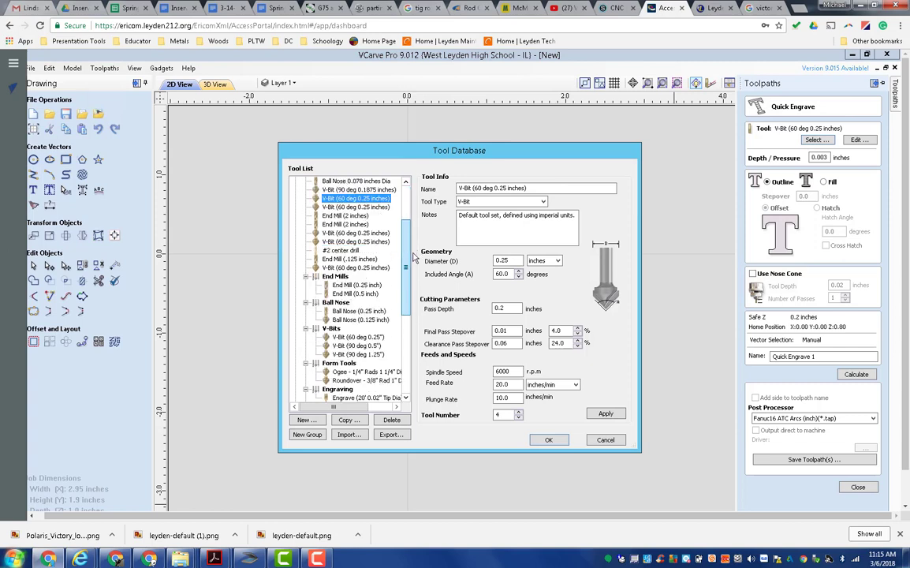
{"action": "scroll", "coordinate": [414, 223], "scroll_direction": "up", "scroll_amount": 4}
{"action": "scroll", "coordinate": [411, 225], "scroll_direction": "up", "scroll_amount": 2}
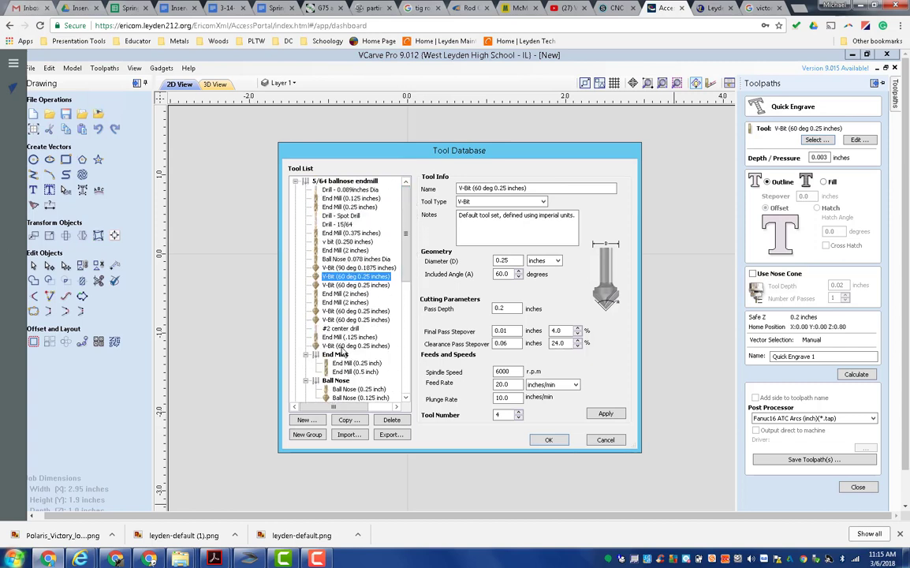
{"action": "left_click", "coordinate": [360, 277]}
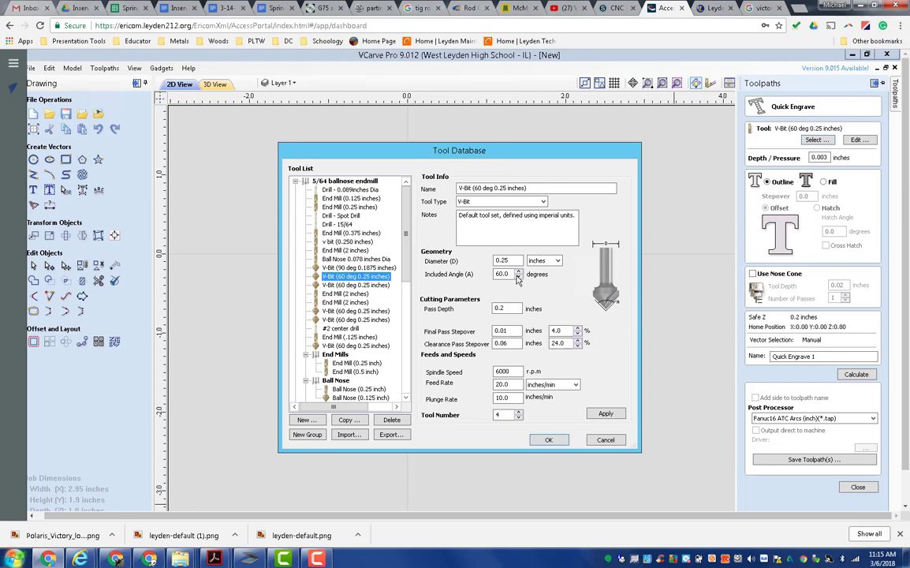
Step: Review the V-bit's included angle, spindle speed and plunge rate, set its feed rate units to inches/min, and accept the tool
{"action": "left_click_drag", "start_coordinate": [497, 274], "coordinate": [511, 274]}
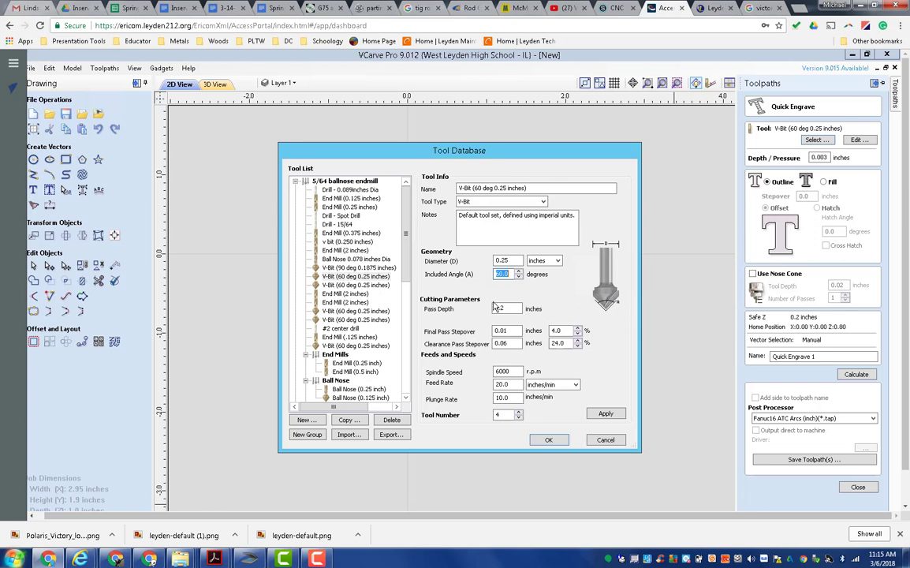
{"action": "left_click", "coordinate": [507, 371]}
{"action": "left_click_drag", "start_coordinate": [512, 370], "coordinate": [493, 370]}
{"action": "left_click", "coordinate": [506, 384]}
{"action": "left_click", "coordinate": [541, 385]}
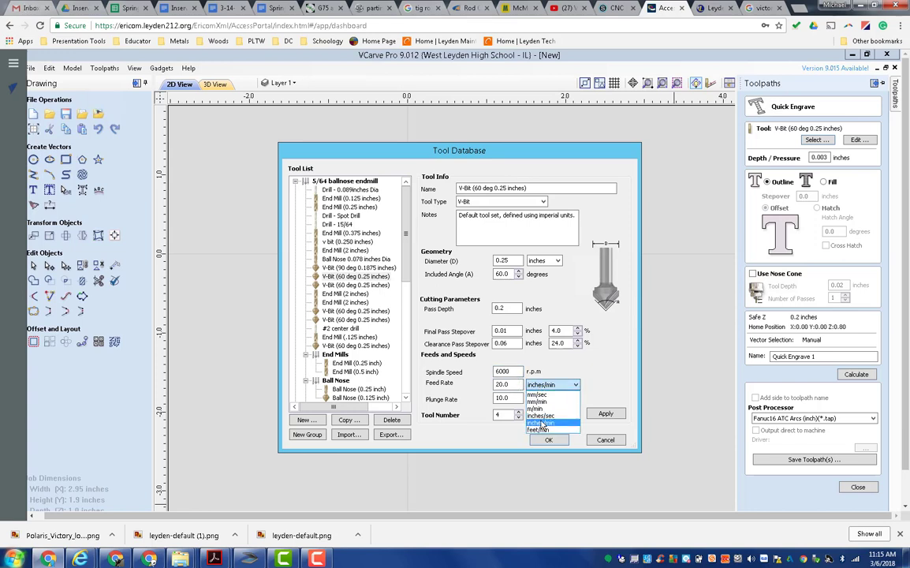
{"action": "left_click", "coordinate": [542, 424]}
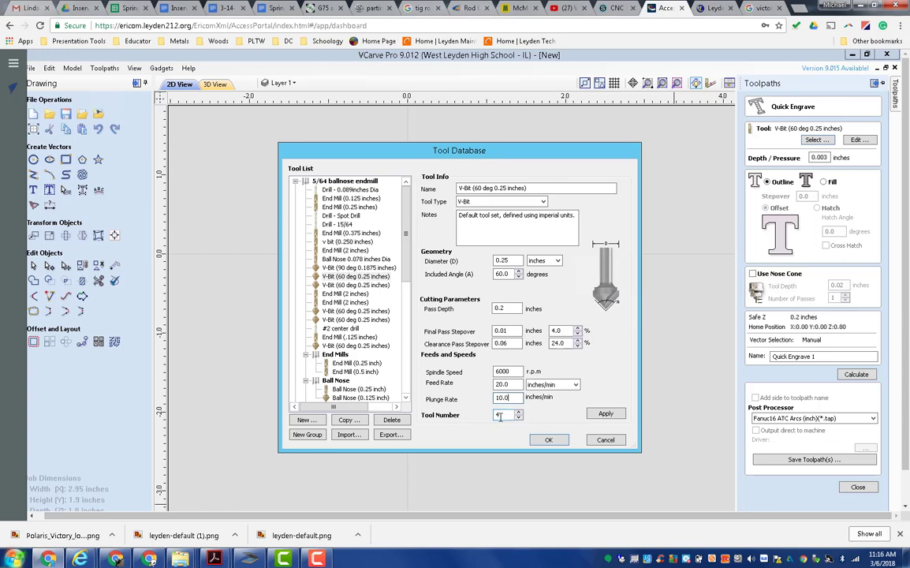
{"action": "left_click", "coordinate": [548, 441]}
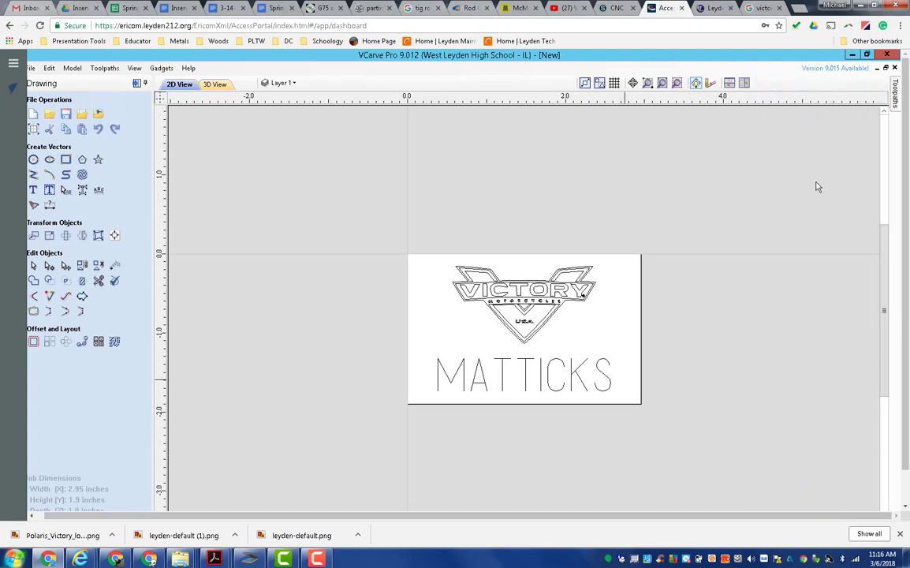
Step: Check the chosen V-bit's speeds, feeds and tool number in its edit settings
{"action": "mouse_move", "coordinate": [896, 103]}
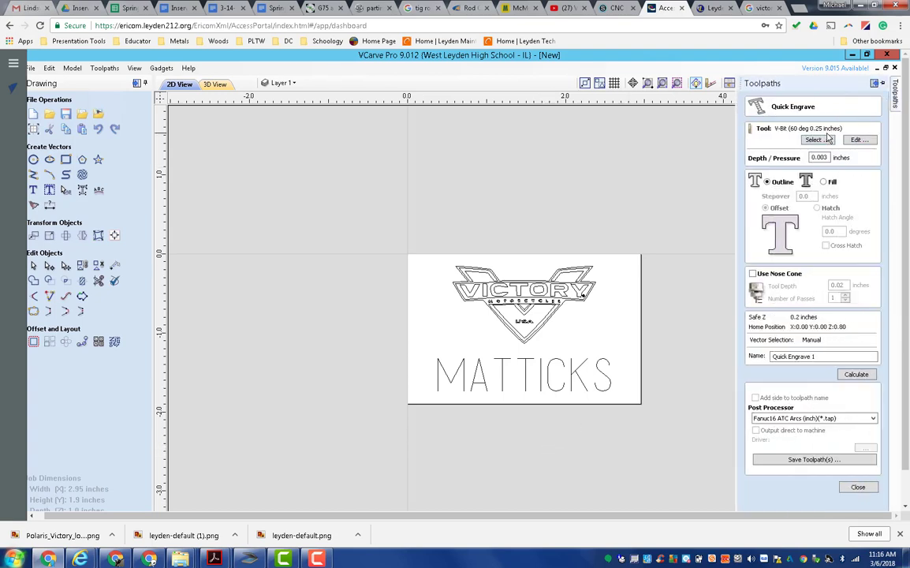
{"action": "left_click", "coordinate": [858, 139]}
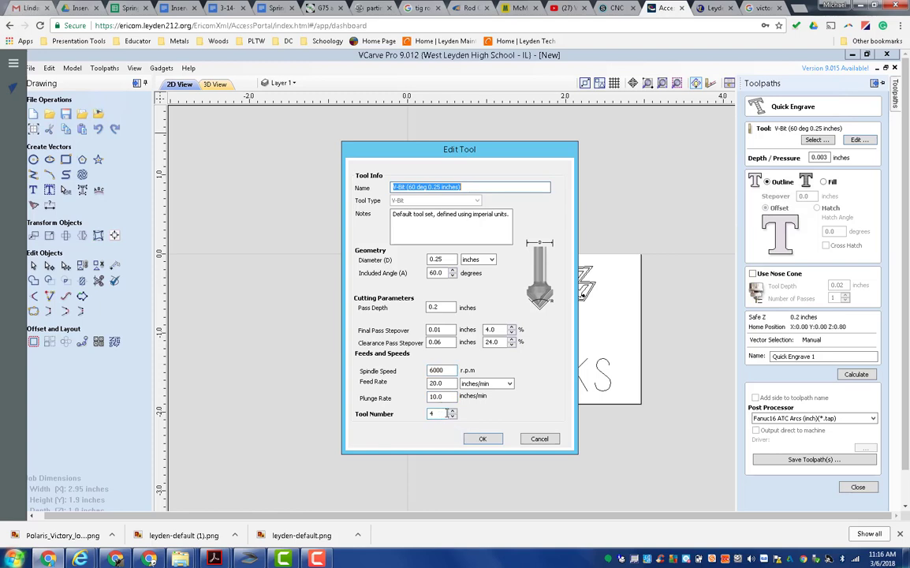
{"action": "left_click", "coordinate": [484, 440]}
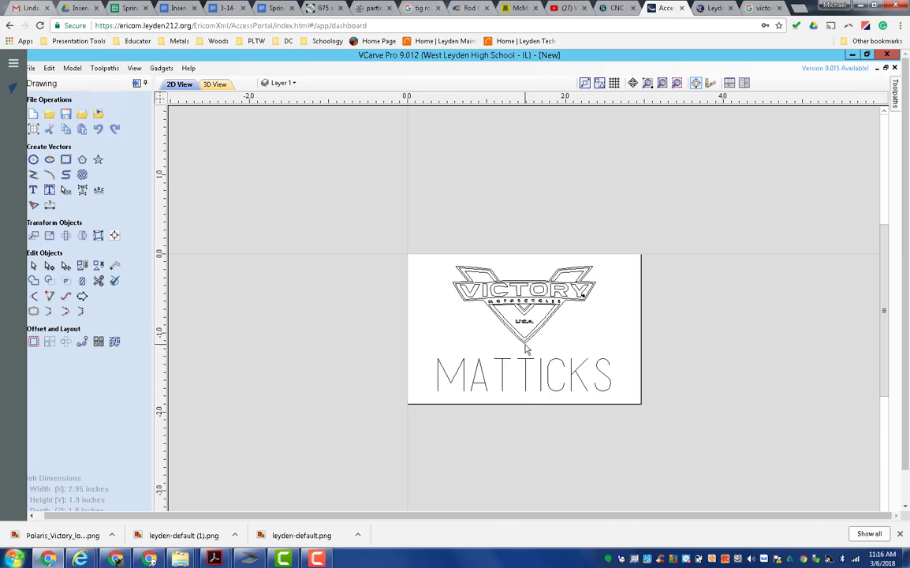
{"action": "mouse_move", "coordinate": [897, 93]}
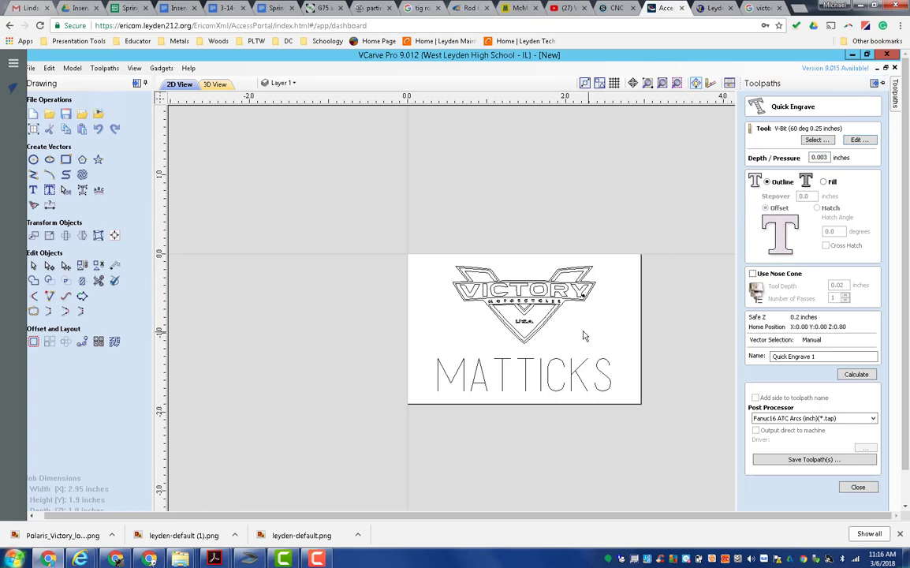
{"action": "left_click_drag", "start_coordinate": [418, 257], "coordinate": [632, 408]}
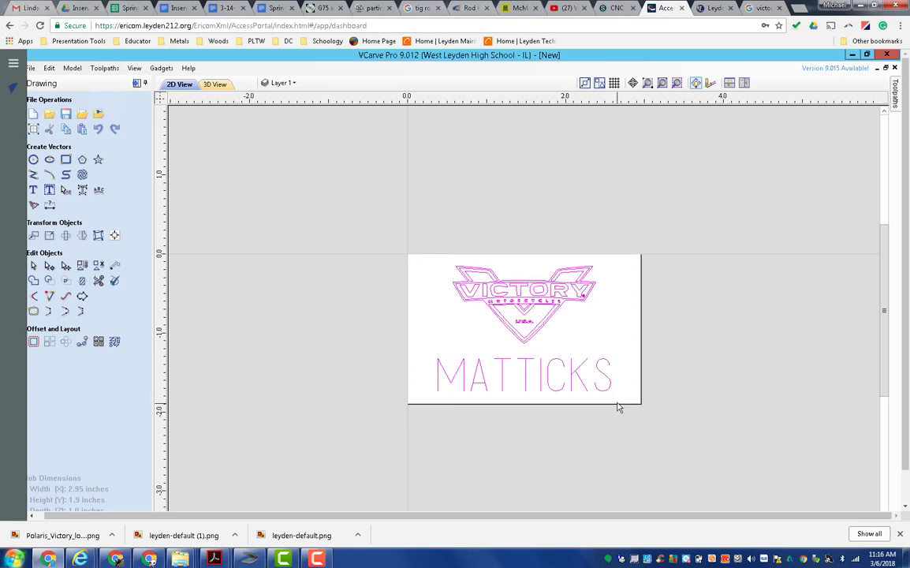
{"action": "left_click", "coordinate": [577, 338]}
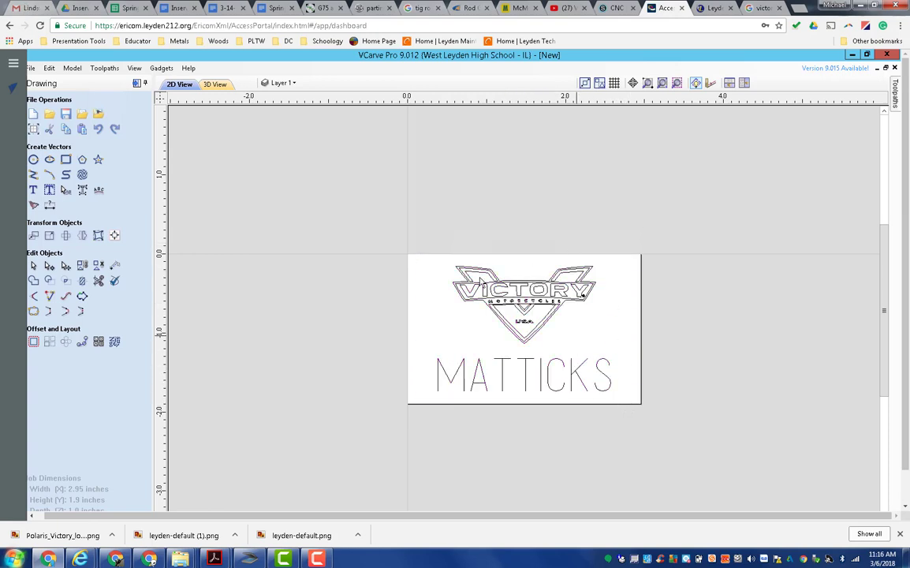
{"action": "mouse_move", "coordinate": [446, 259]}
{"action": "left_mouse_down"}
{"action": "mouse_move", "coordinate": [587, 328]}
{"action": "mouse_move", "coordinate": [458, 252]}
{"action": "mouse_move", "coordinate": [462, 260]}
{"action": "left_mouse_up"}
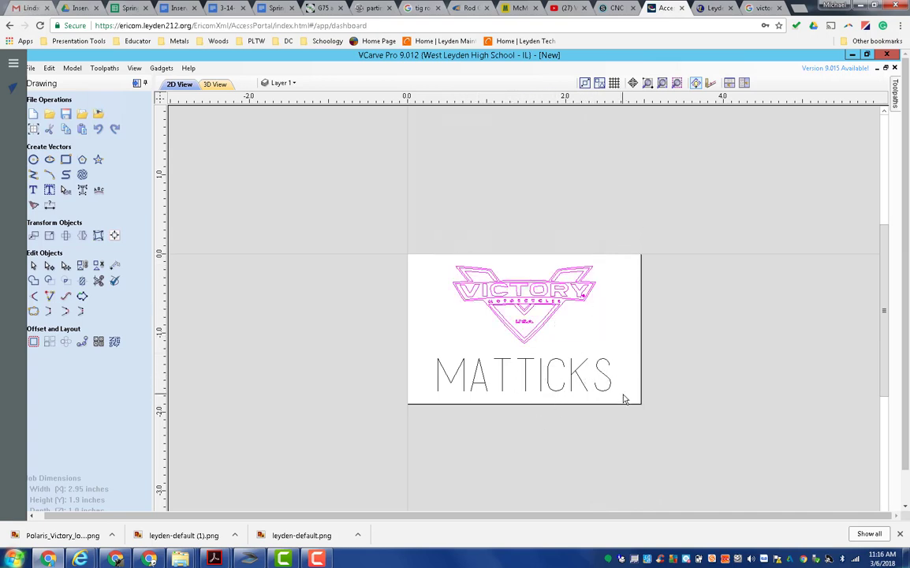
{"action": "left_click_drag", "start_coordinate": [623, 393], "coordinate": [422, 262]}
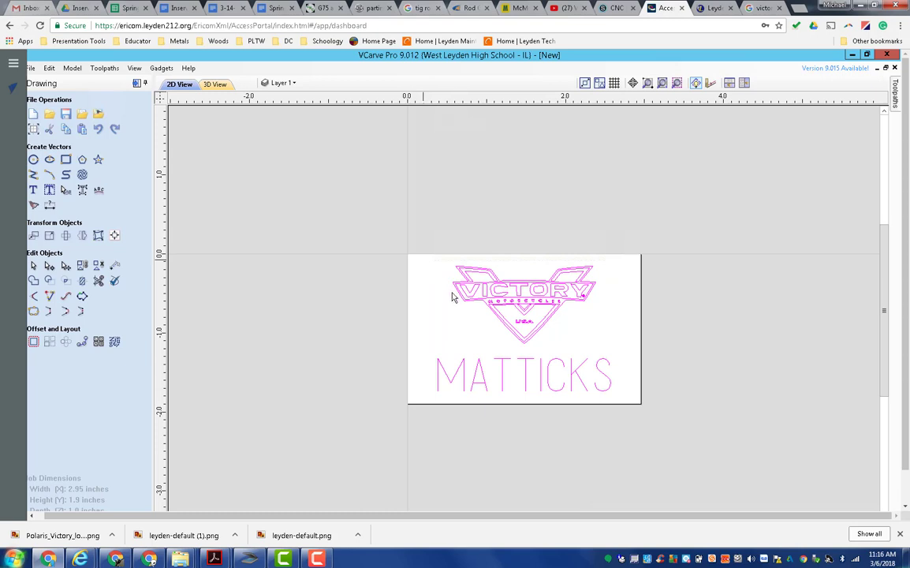
{"action": "left_click", "coordinate": [434, 295]}
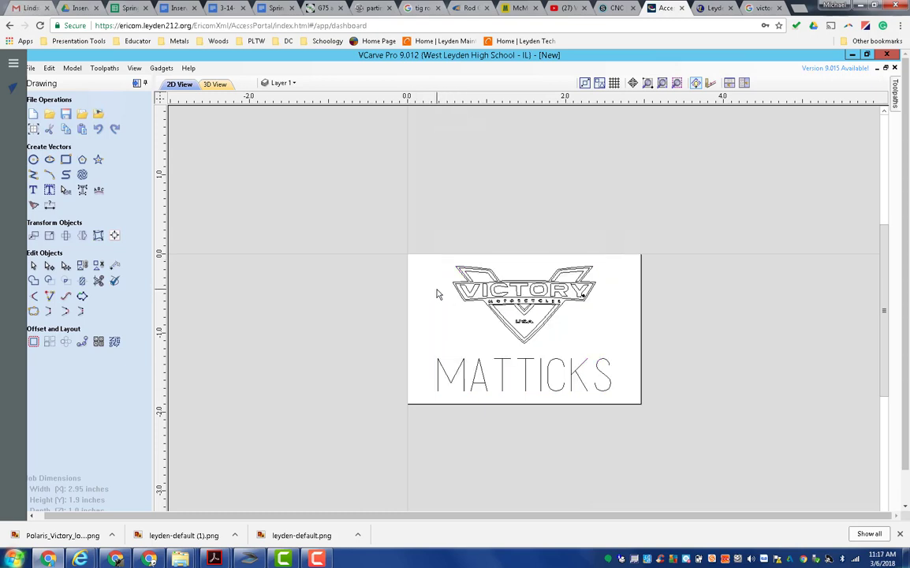
Step: Select all logo and name vectors, calculate the Quick Engrave outline toolpath for them, and close the form
{"action": "key", "text": "ctrl+a"}
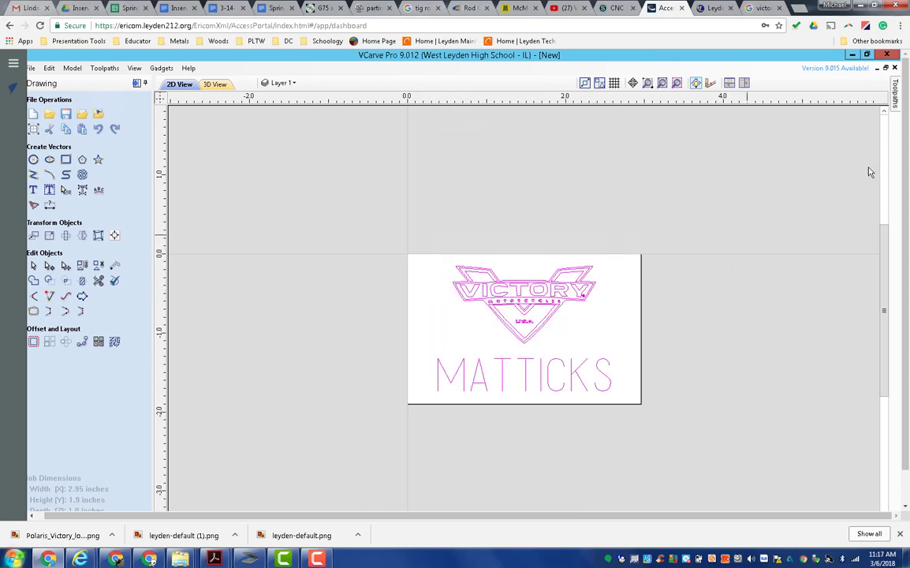
{"action": "left_click", "coordinate": [897, 91]}
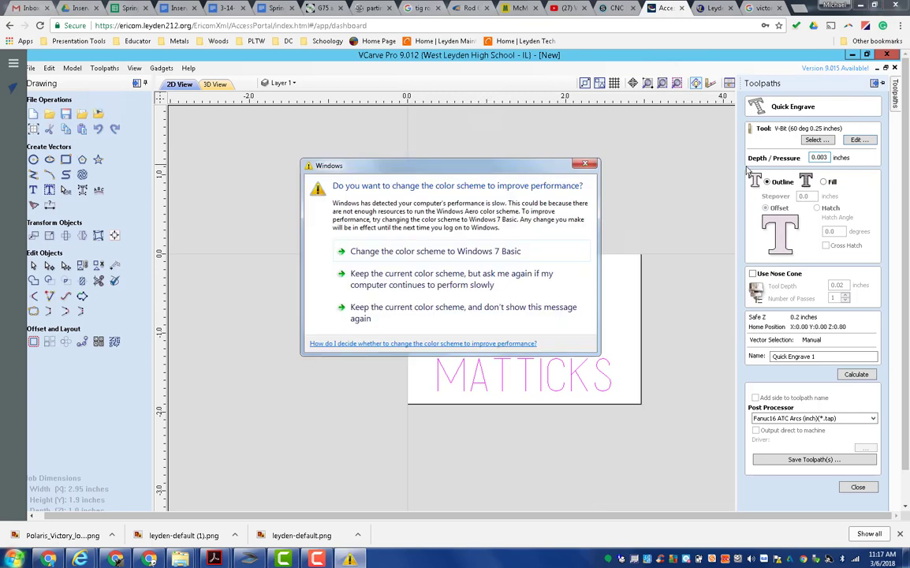
{"action": "left_click", "coordinate": [584, 163]}
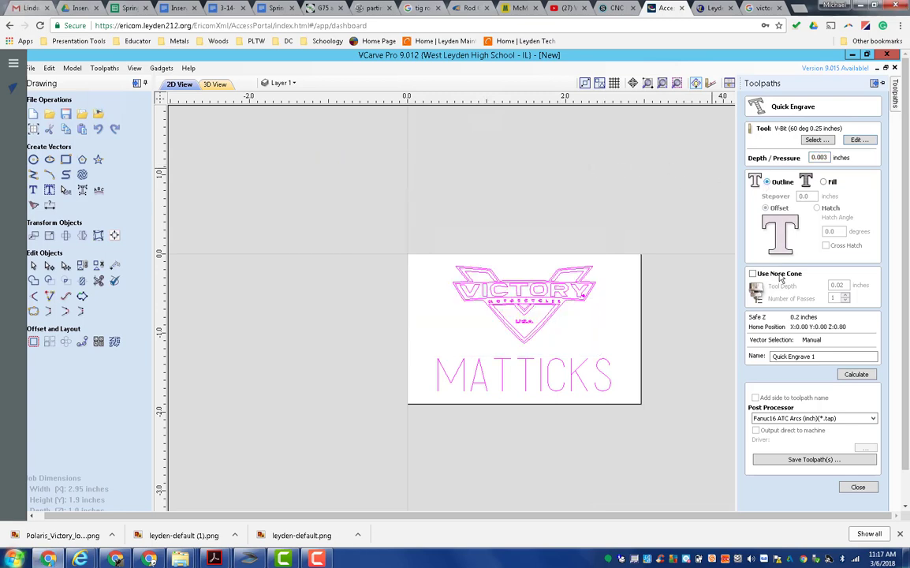
{"action": "left_click", "coordinate": [857, 375]}
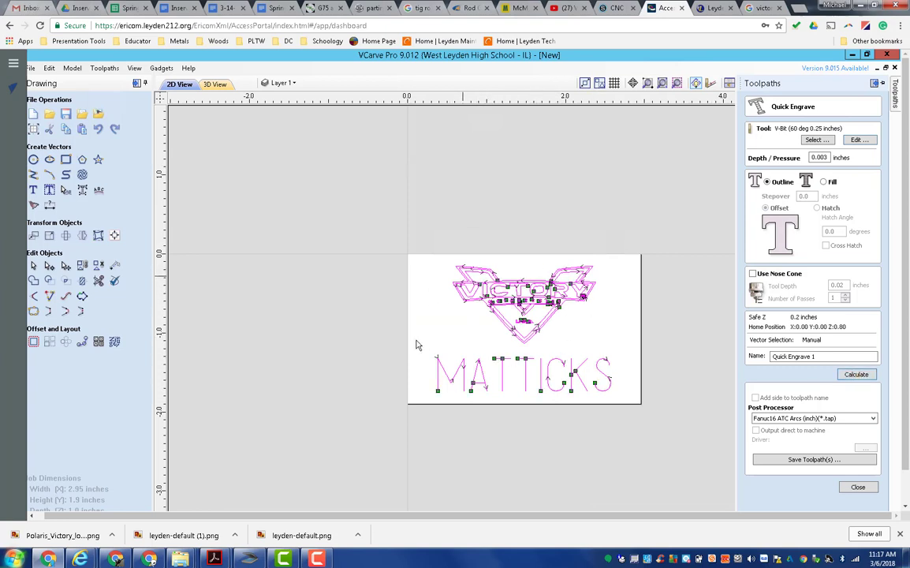
{"action": "left_click", "coordinate": [857, 488]}
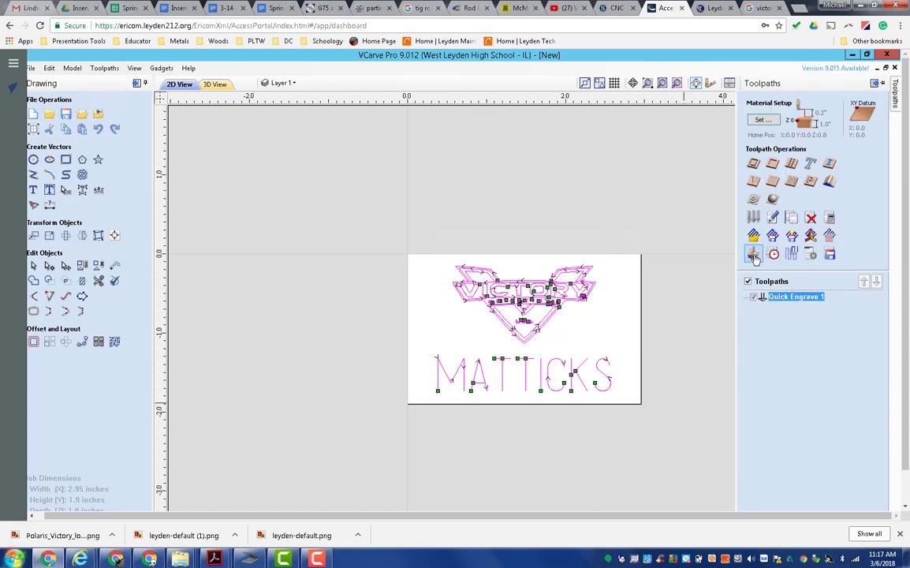
Step: Preview the selected Quick Engrave 1 toolpath on the material in the 3D view, and close the preview
{"action": "left_click", "coordinate": [752, 254]}
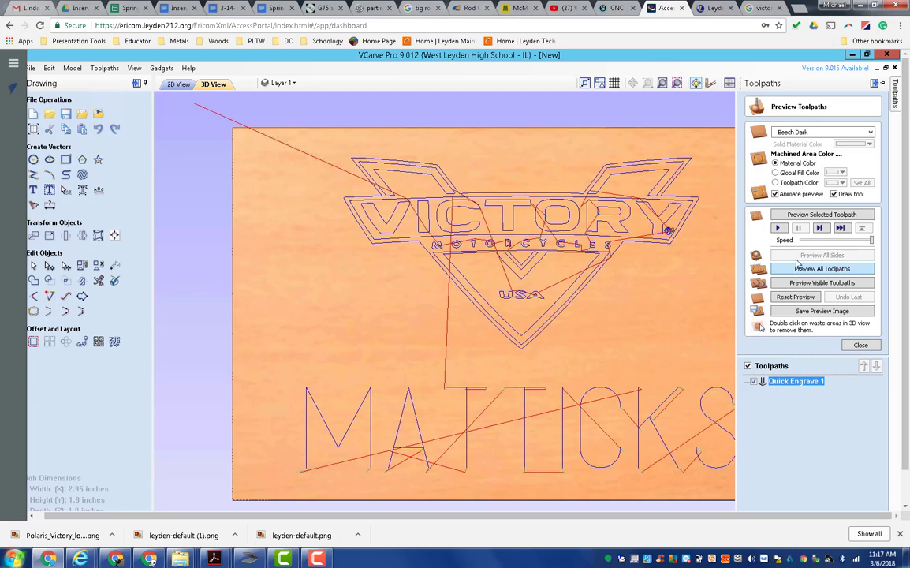
{"action": "left_click", "coordinate": [178, 85]}
{"action": "left_click", "coordinate": [214, 84]}
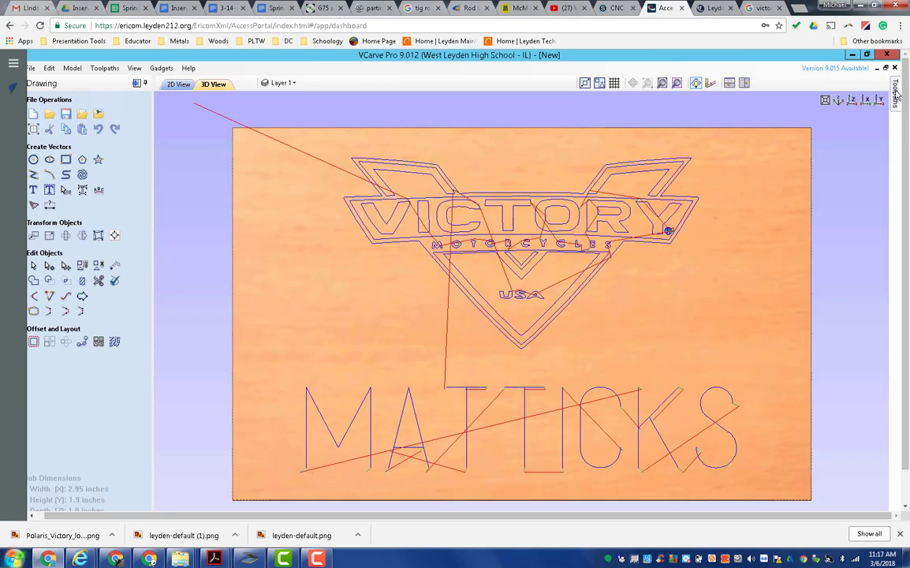
{"action": "mouse_move", "coordinate": [895, 93]}
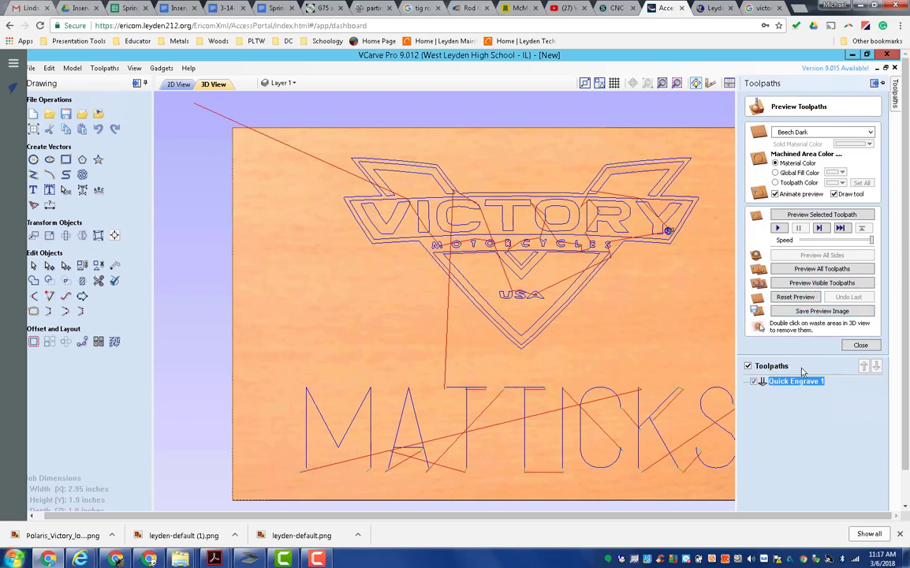
{"action": "left_click", "coordinate": [800, 216]}
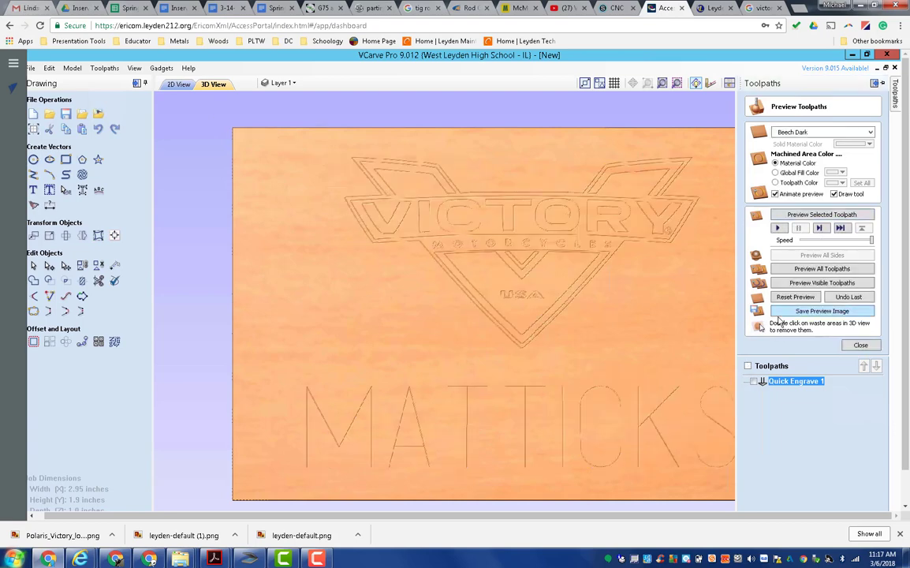
{"action": "left_click", "coordinate": [860, 346]}
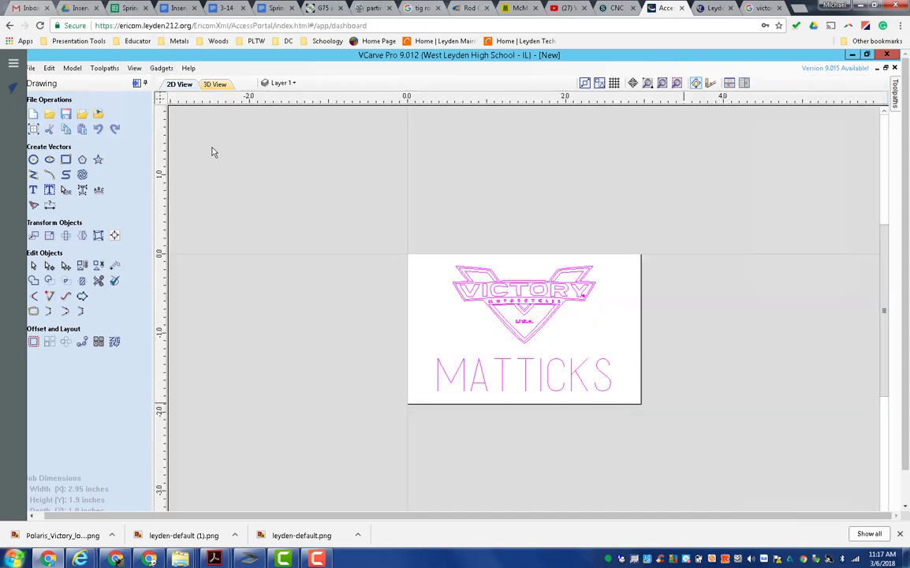
Step: Reopen the Quick Engrave 1 toolpath for editing, recalculate it with its existing settings, and close the form
{"action": "left_click", "coordinate": [575, 380]}
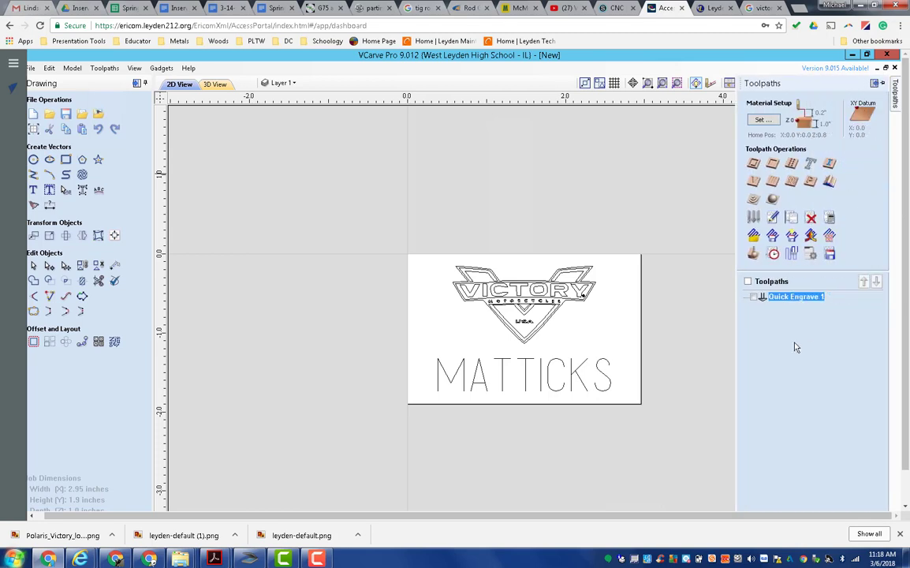
{"action": "double_click", "coordinate": [782, 302]}
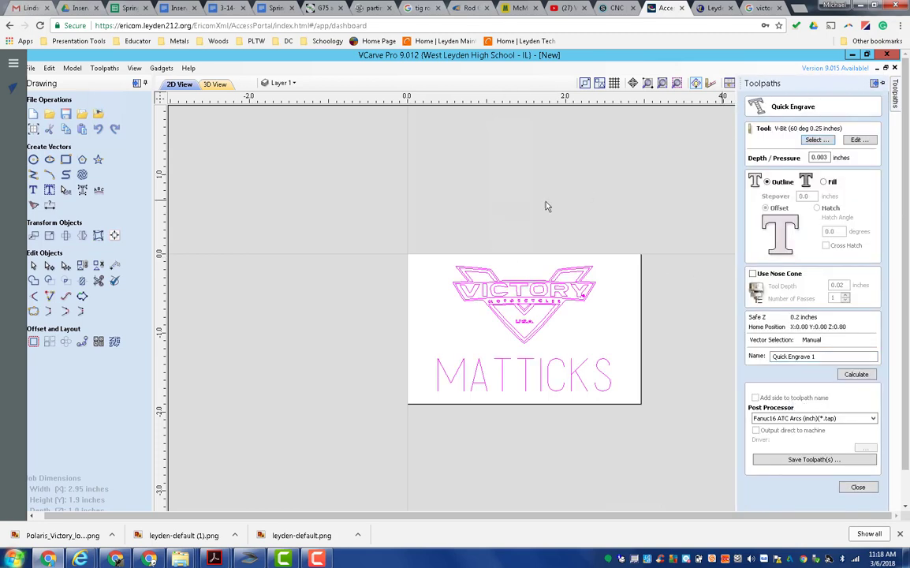
{"action": "left_click", "coordinate": [856, 375]}
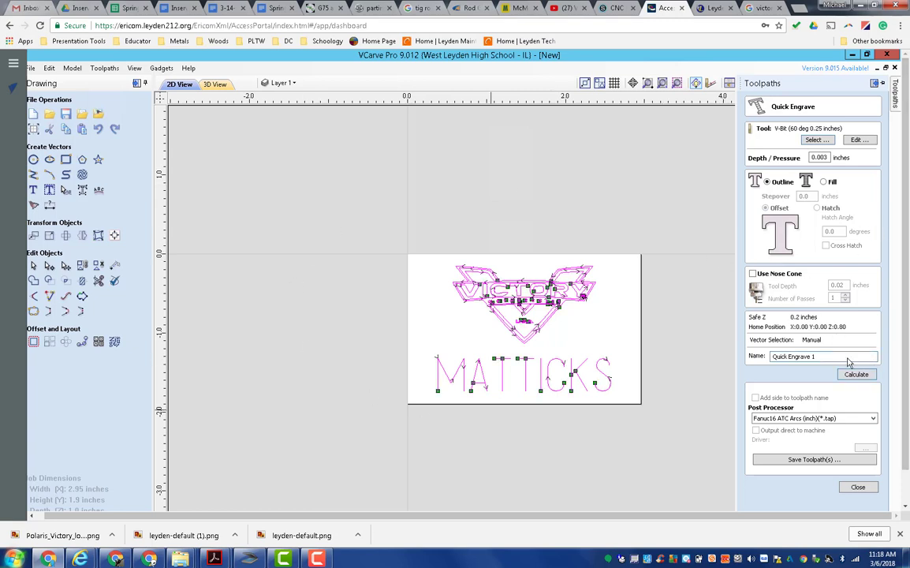
{"action": "left_click", "coordinate": [857, 486]}
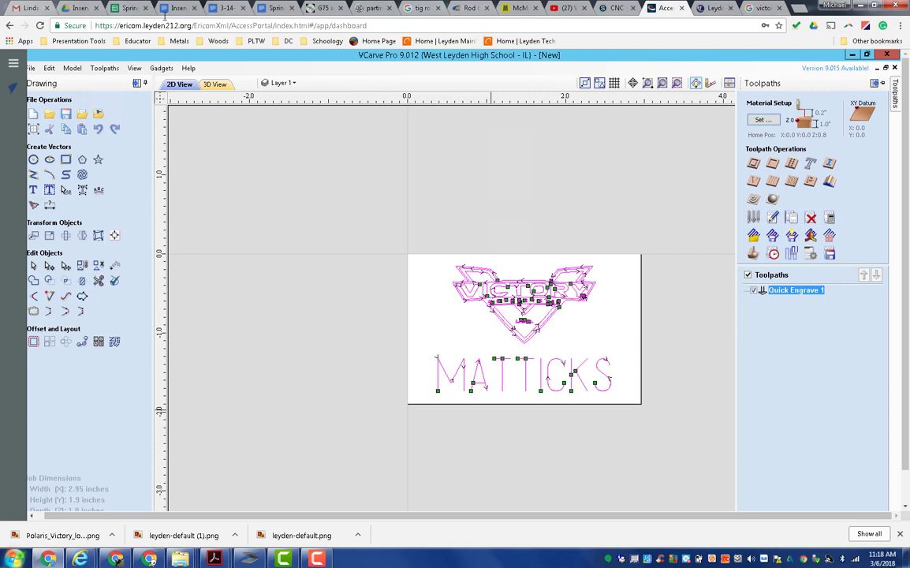
Step: Save the project as a VCarve file on the personal network drive, named "Cell phone holder" followed by the owner's surname
{"action": "left_click", "coordinate": [67, 116]}
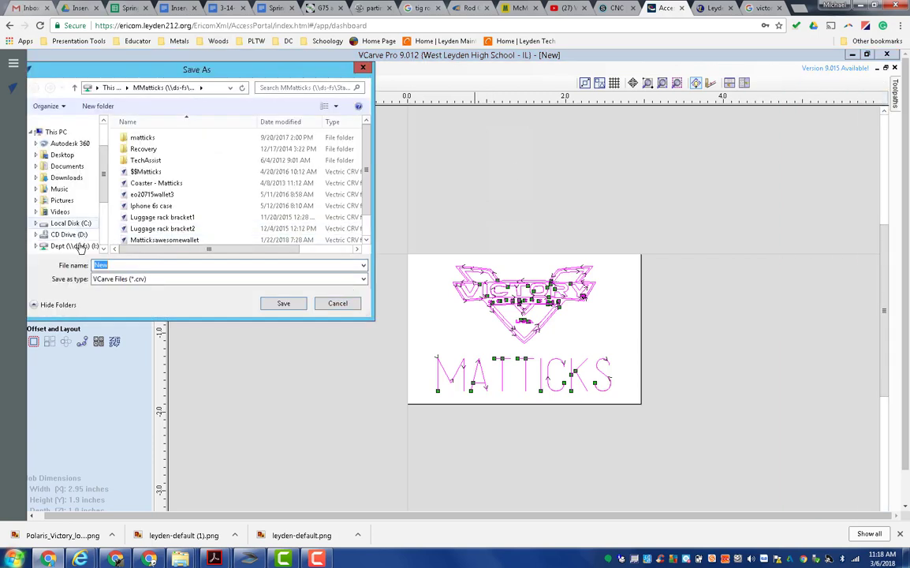
{"action": "scroll", "coordinate": [87, 197], "scroll_direction": "down", "scroll_amount": 3}
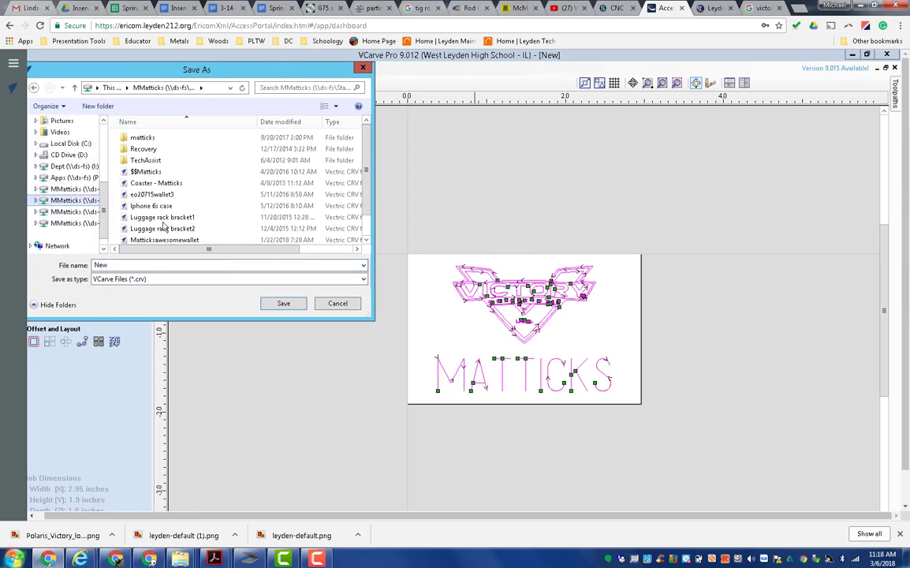
{"action": "left_click", "coordinate": [82, 199]}
{"action": "double_click", "coordinate": [116, 265]}
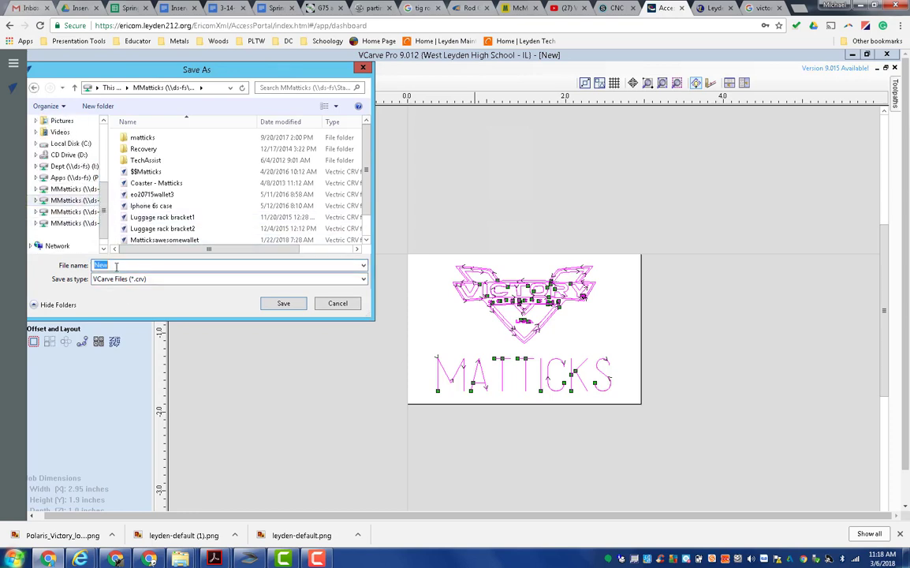
{"action": "type", "text": "Cell phone holder Matticks"}
{"action": "left_click", "coordinate": [289, 304]}
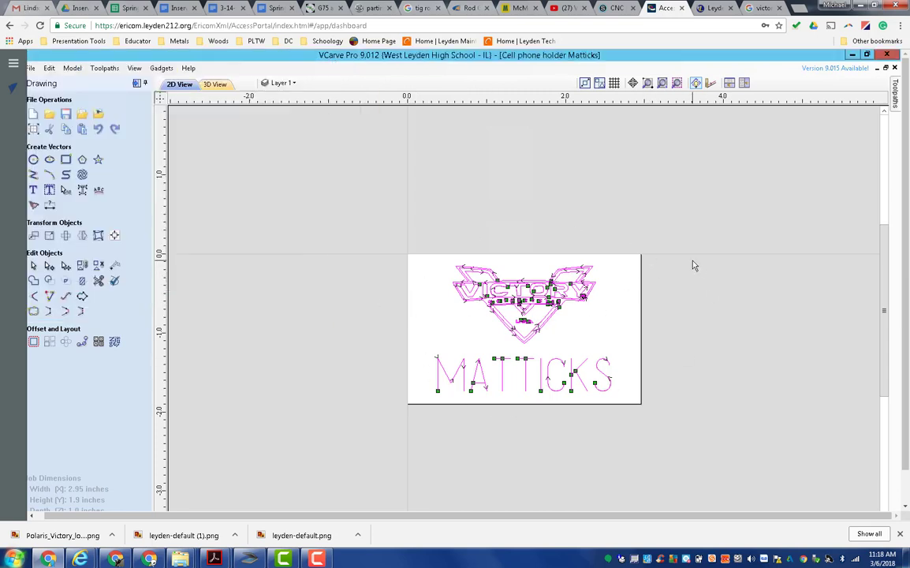